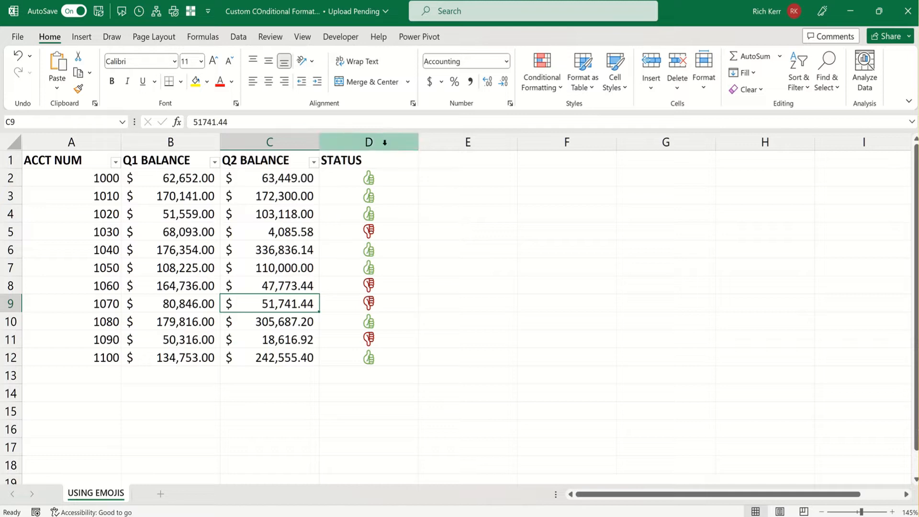
Delete the existing STATUS column D and enter a new STATUS header in D1
right_click(385, 145)
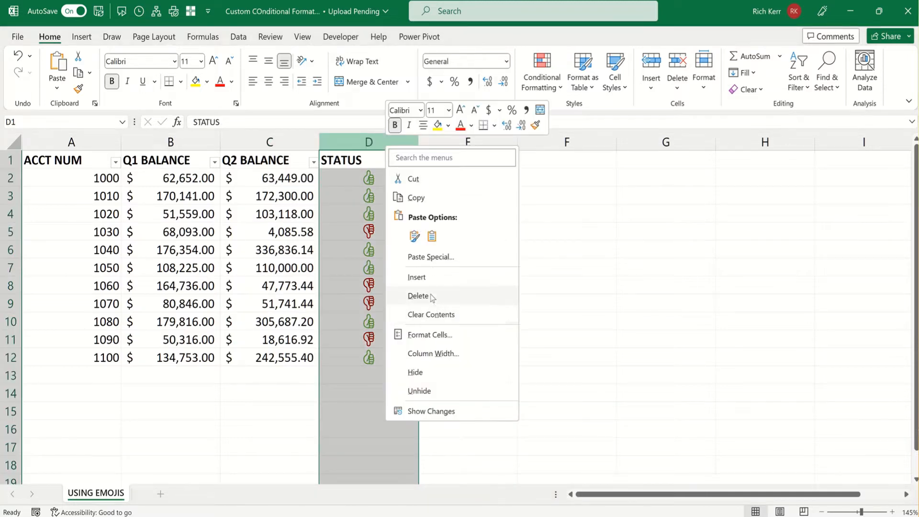
click(431, 294)
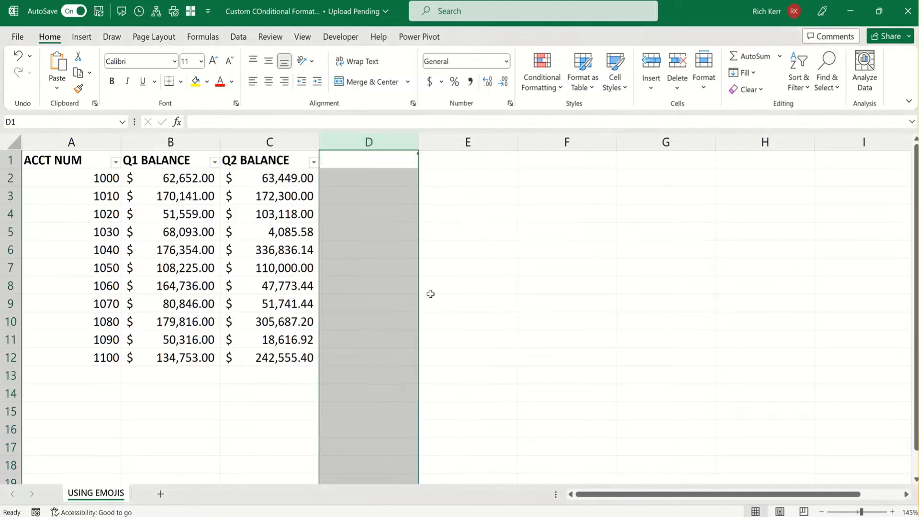
click(366, 163)
text(STATUS)
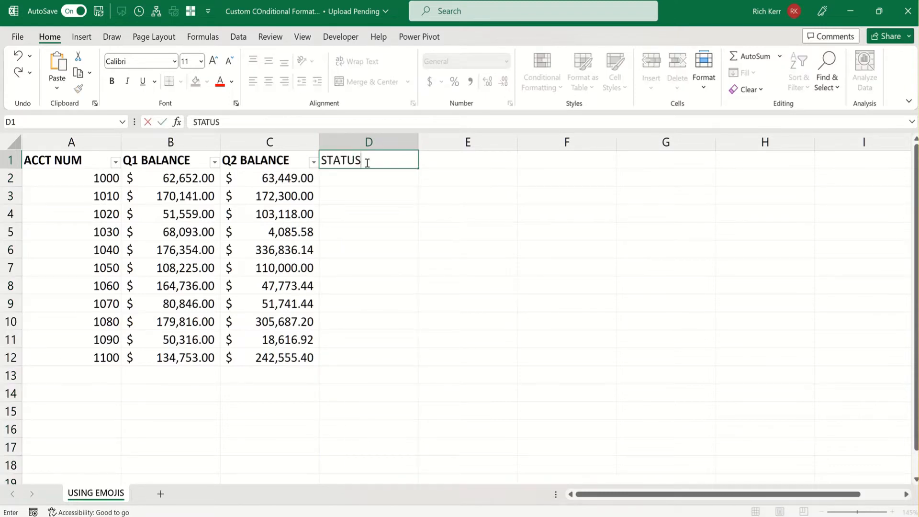
key(Return)
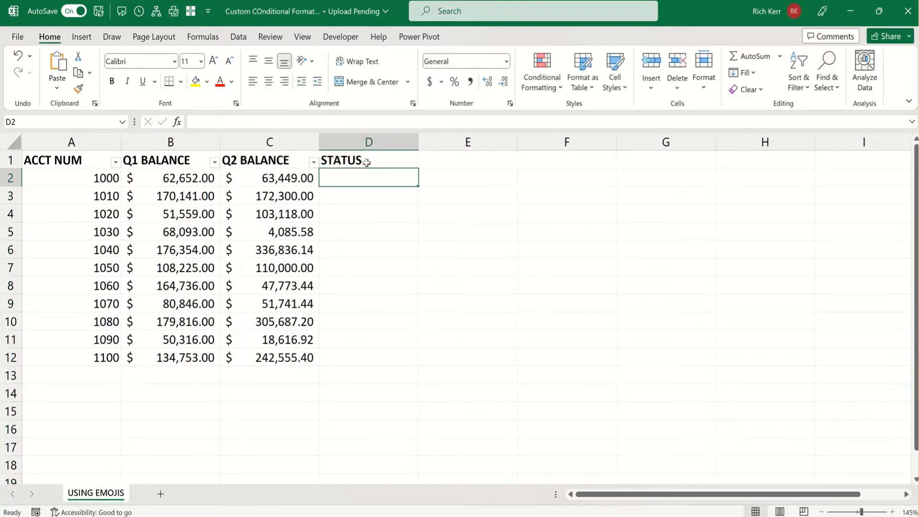
Begin an IF formula in D2 with the logical test C2>=B2
text(=IF()
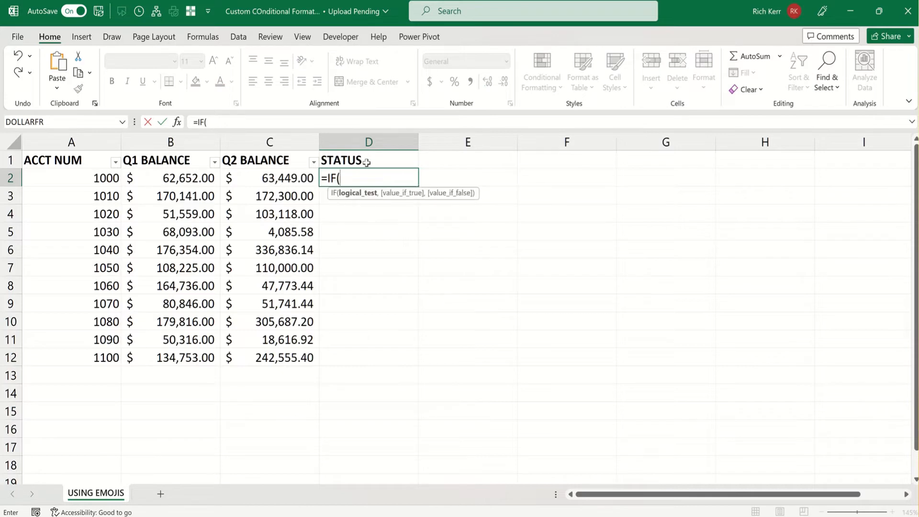
click(288, 177)
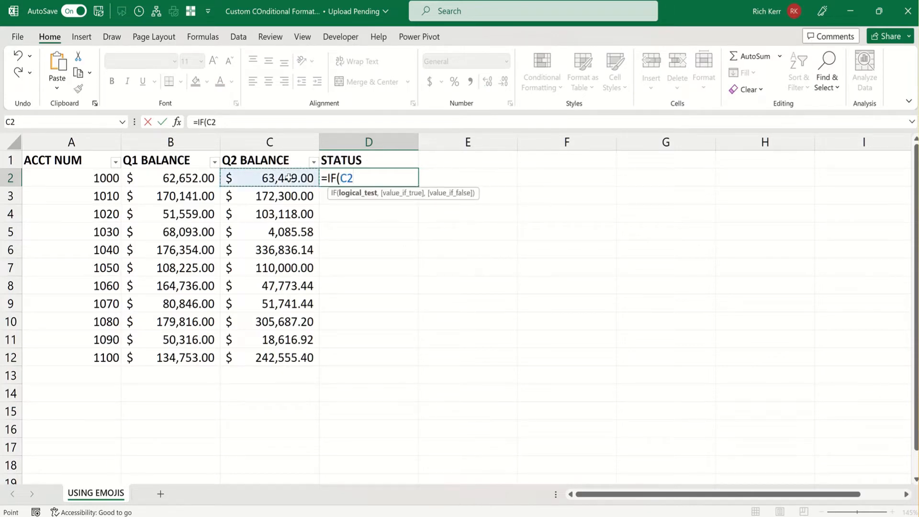
text(>=)
click(192, 176)
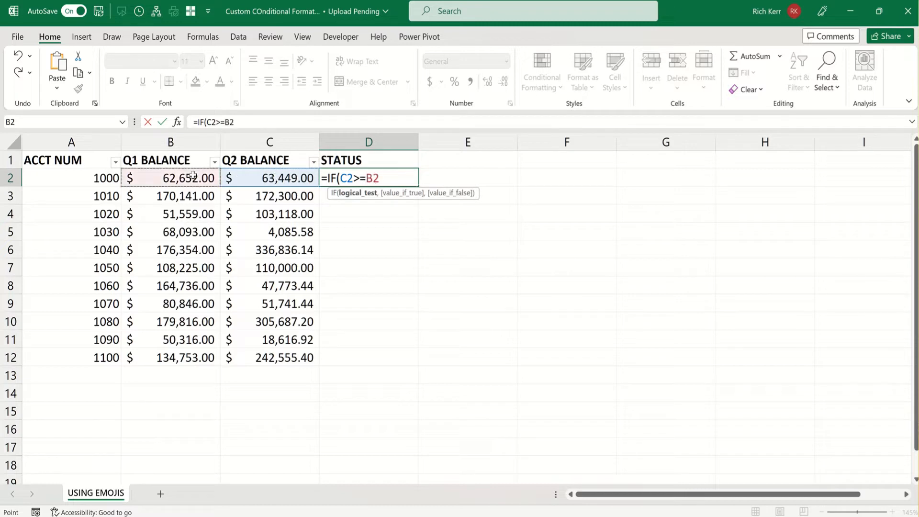
text(,)
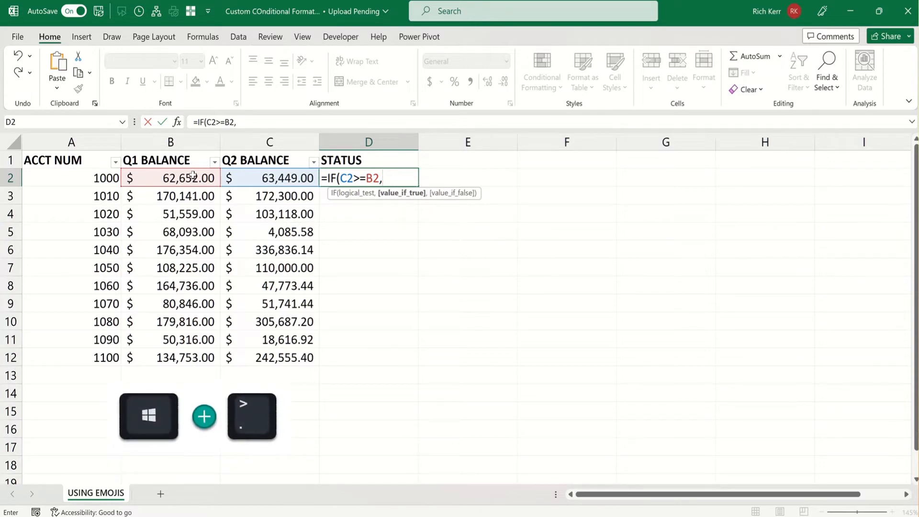
Browse the emoji categories and insert the quoted thumbs-up emoji as the IF formula's value if true
text(")
key(super+period)
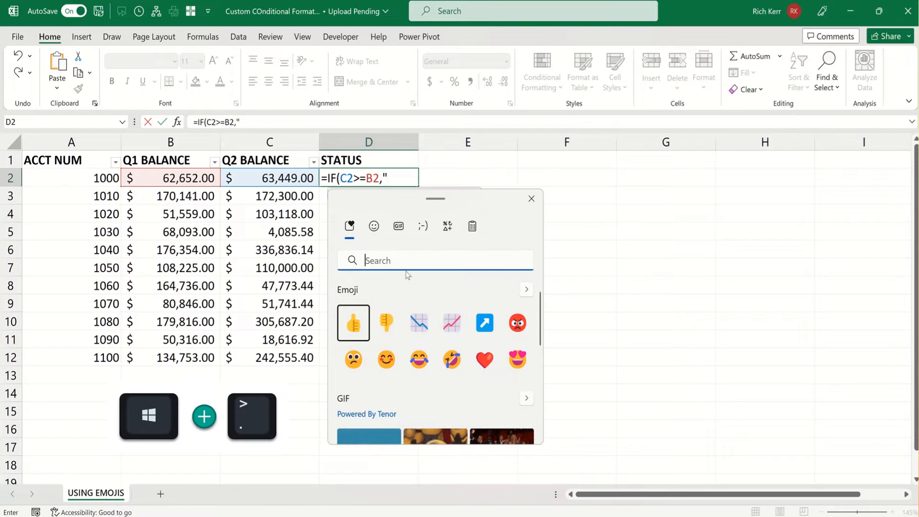
click(378, 230)
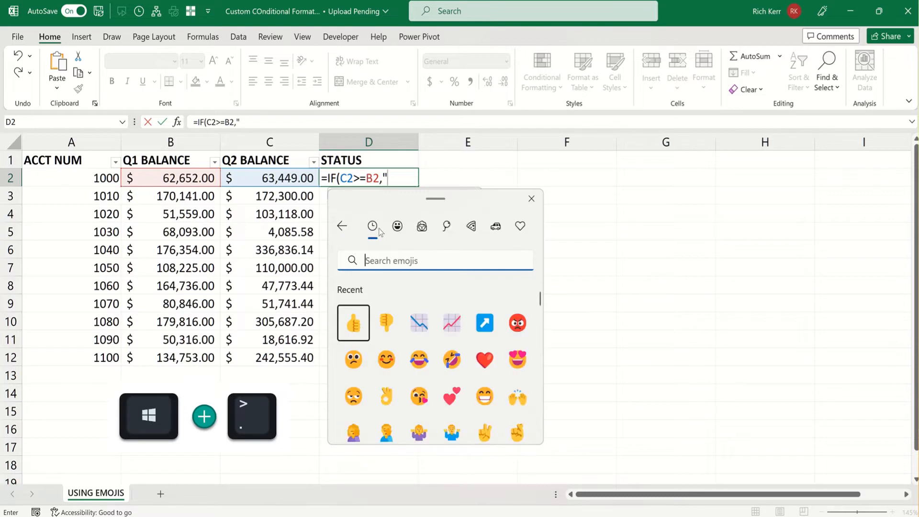
click(397, 226)
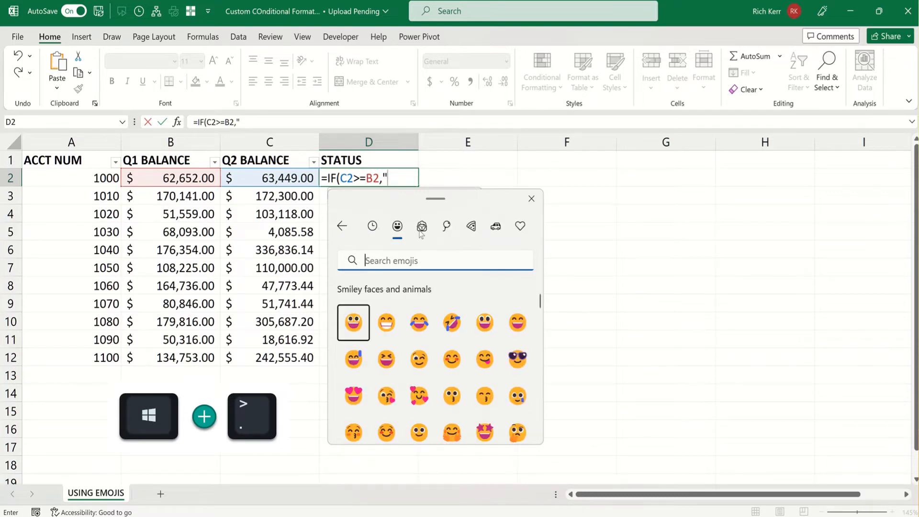
click(421, 230)
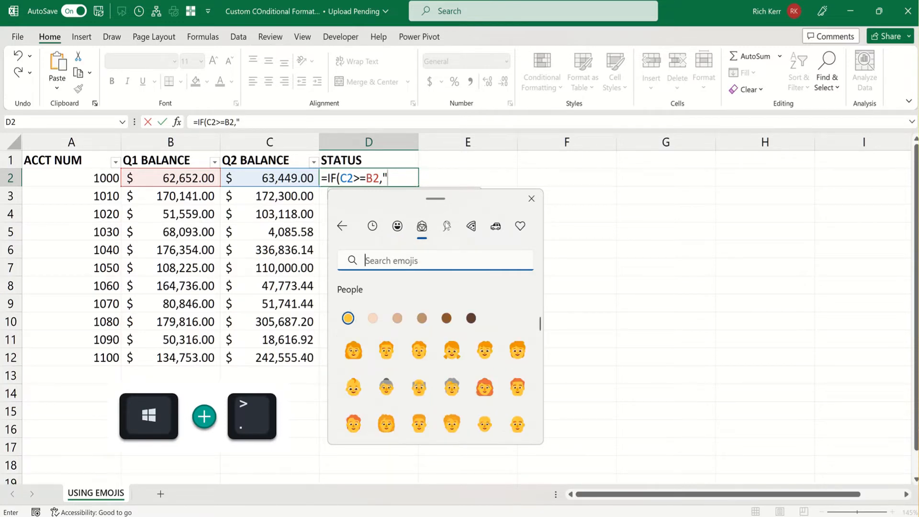
click(447, 225)
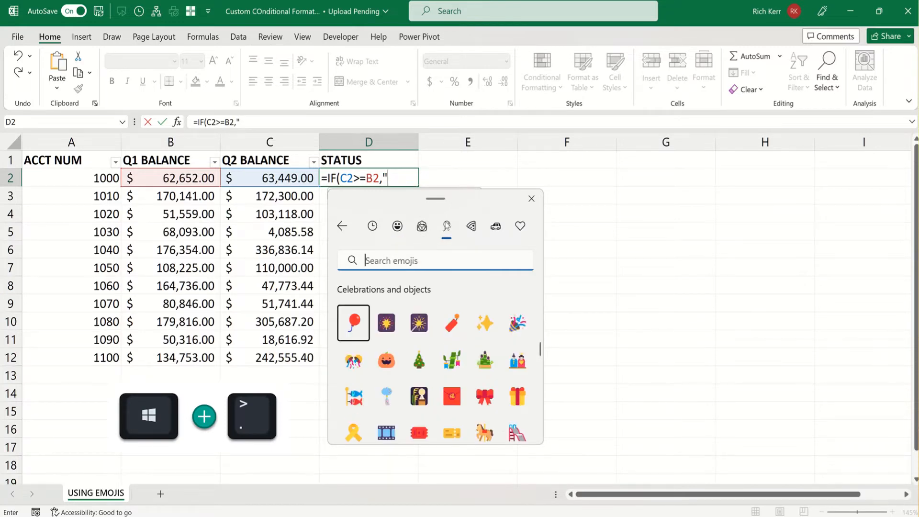
click(373, 227)
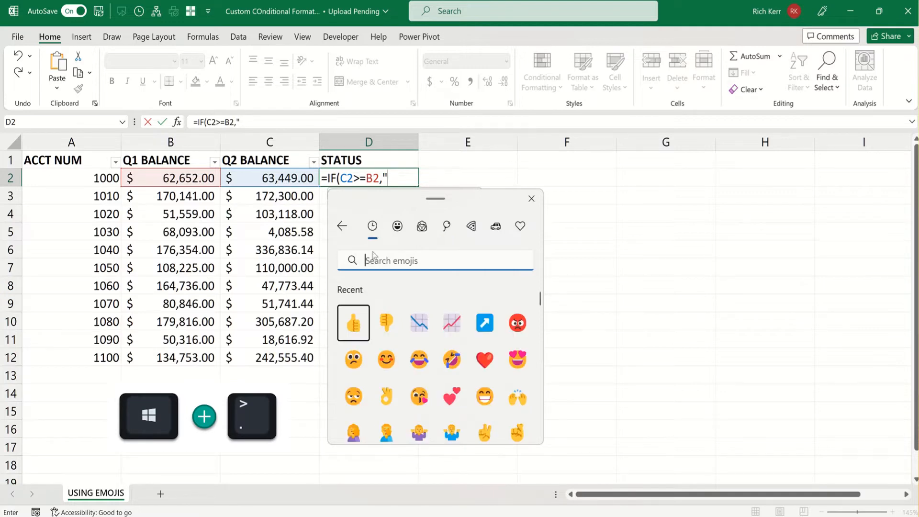
click(355, 328)
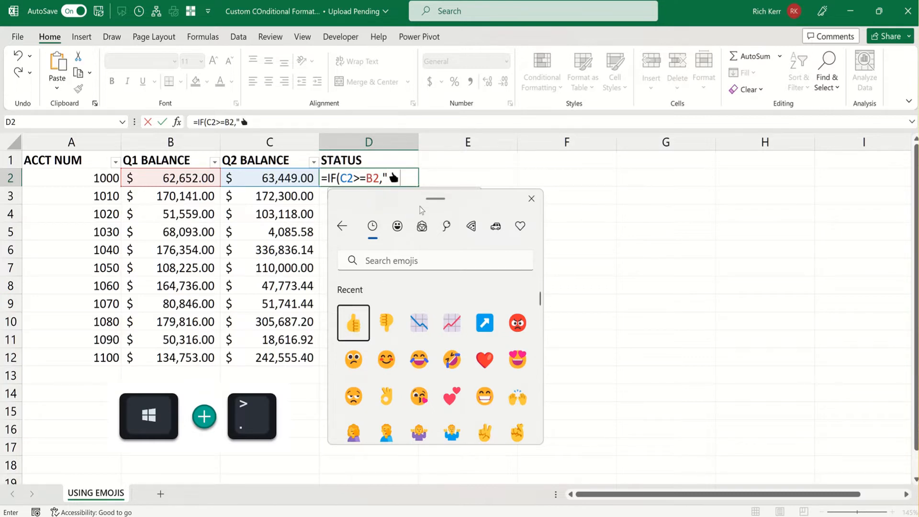
key(Escape)
text(")
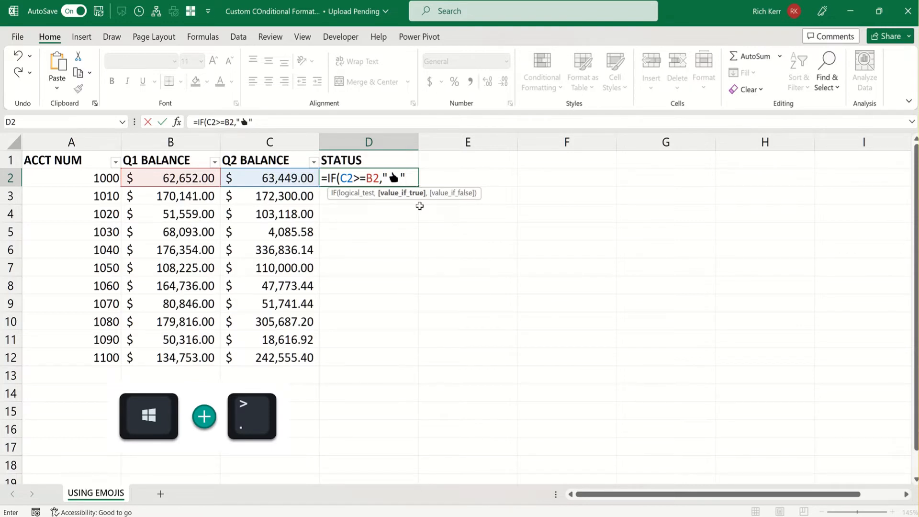
Add the quoted thumbs-down emoji as the value if false and complete the IF formula in D2
text(,")
key(super+period)
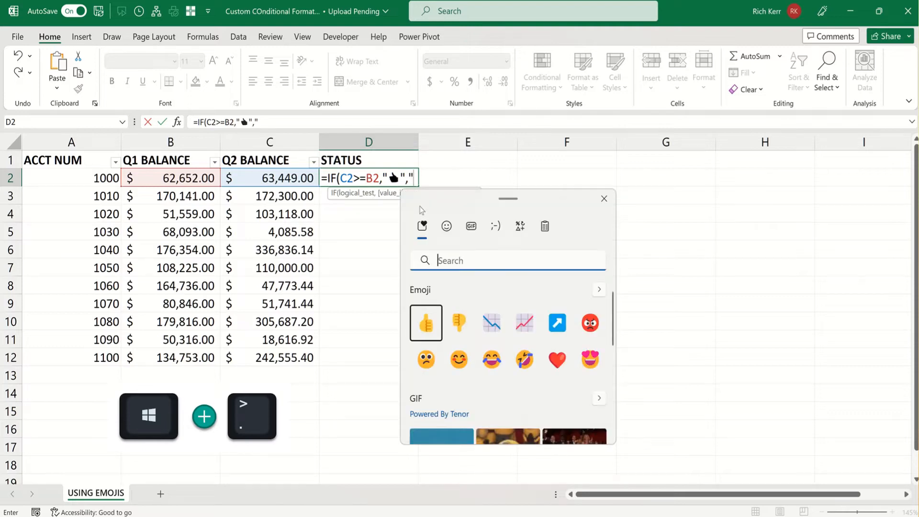
click(459, 324)
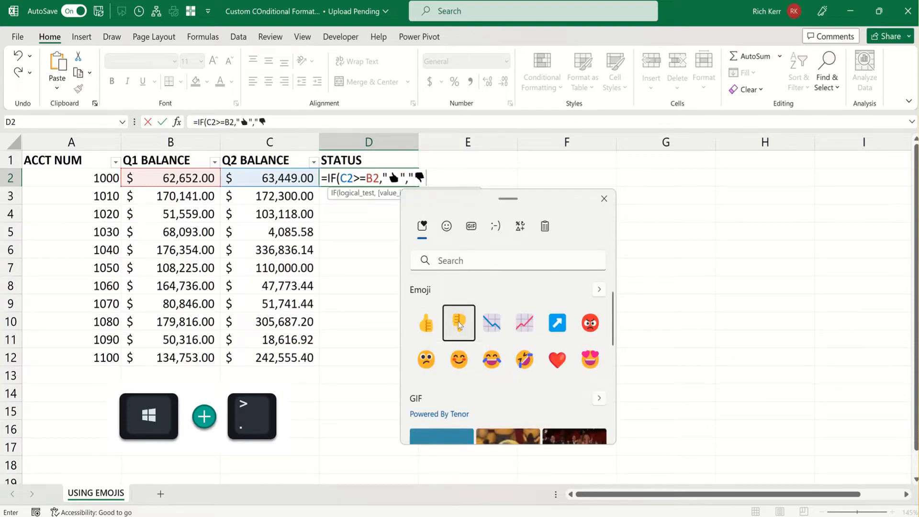
text(")
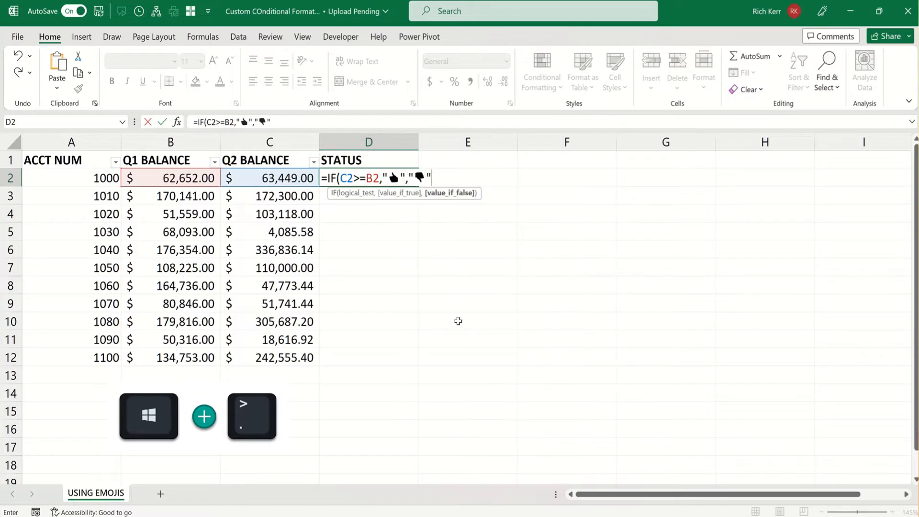
text())
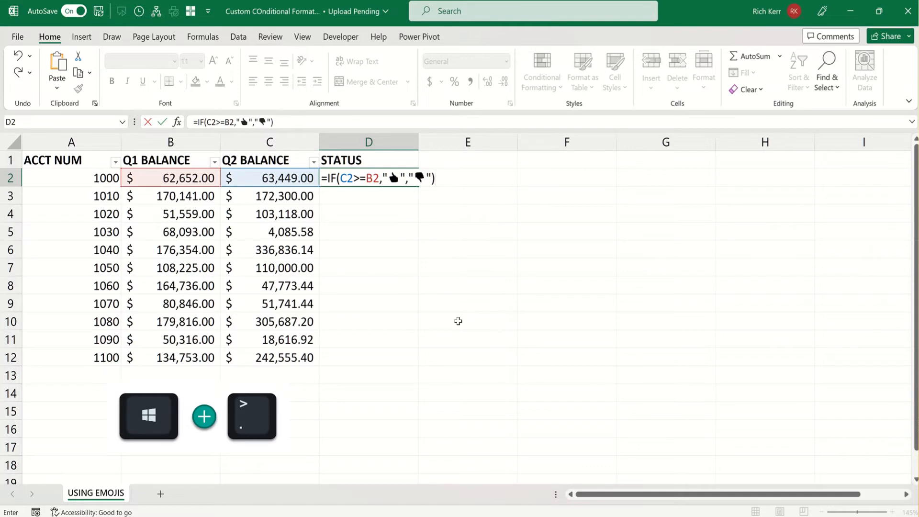
key(Return)
Fill the D2 formula down through D12 and center the emojis horizontally in their cells
click(371, 176)
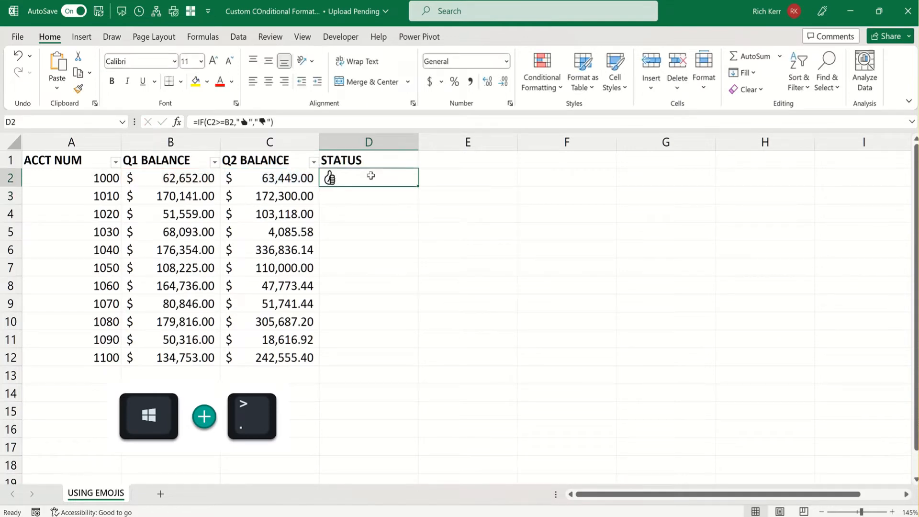
double_click(416, 186)
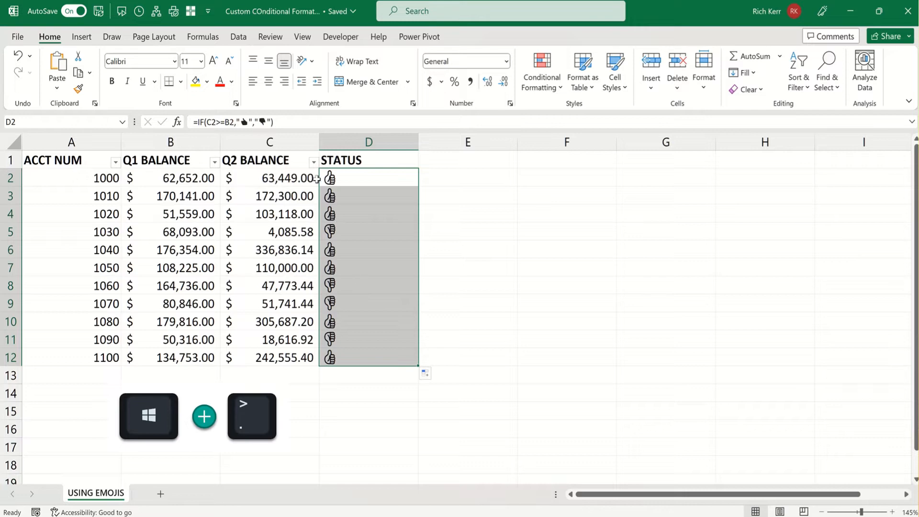
click(268, 83)
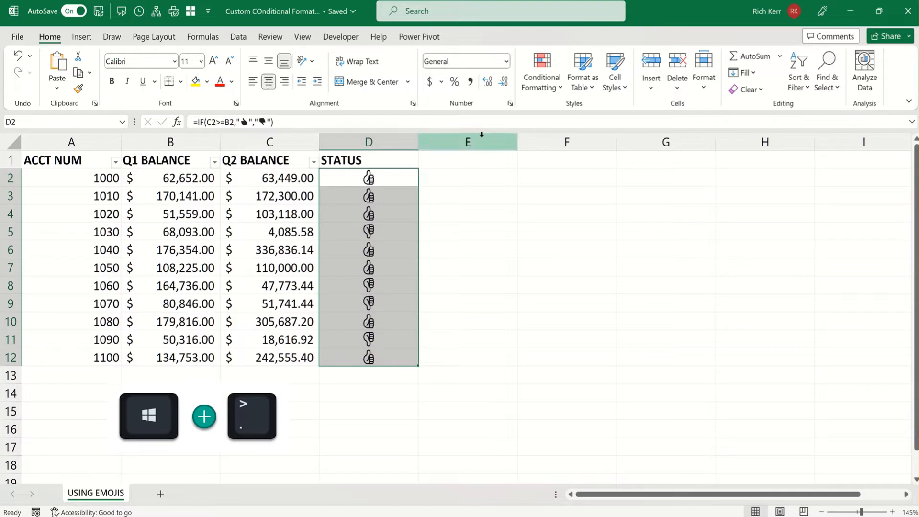
Start an Equal To highlight rule for D2:D12 with the thumbs-up emoji as the comparison value
click(543, 88)
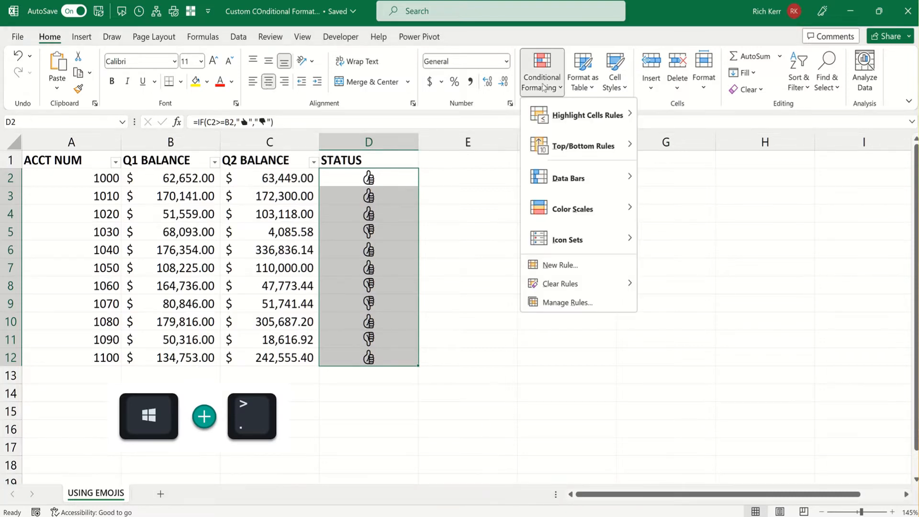
mouse_move(561, 117)
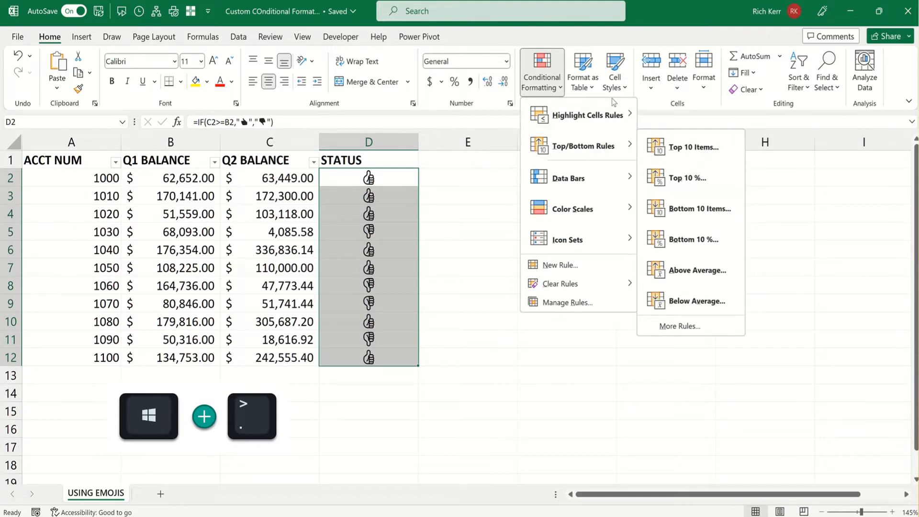
mouse_move(617, 111)
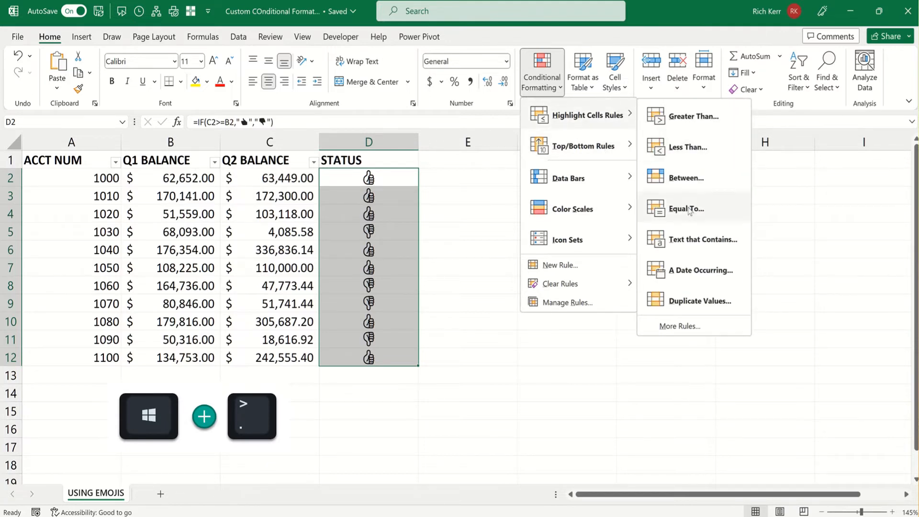
click(690, 210)
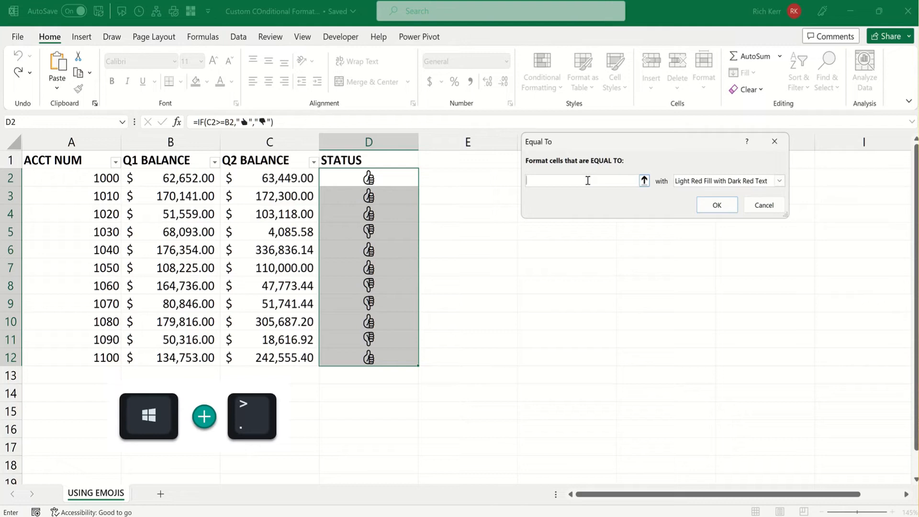
key(super+period)
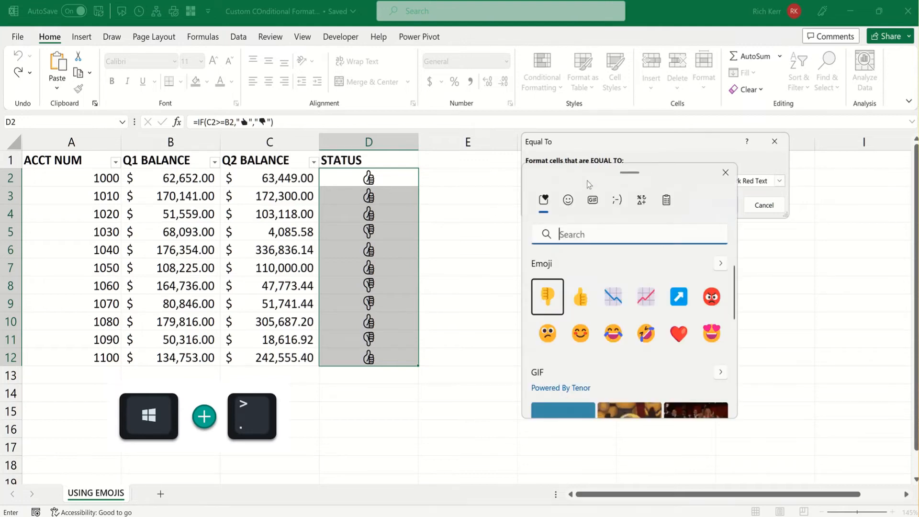
click(576, 296)
click(672, 138)
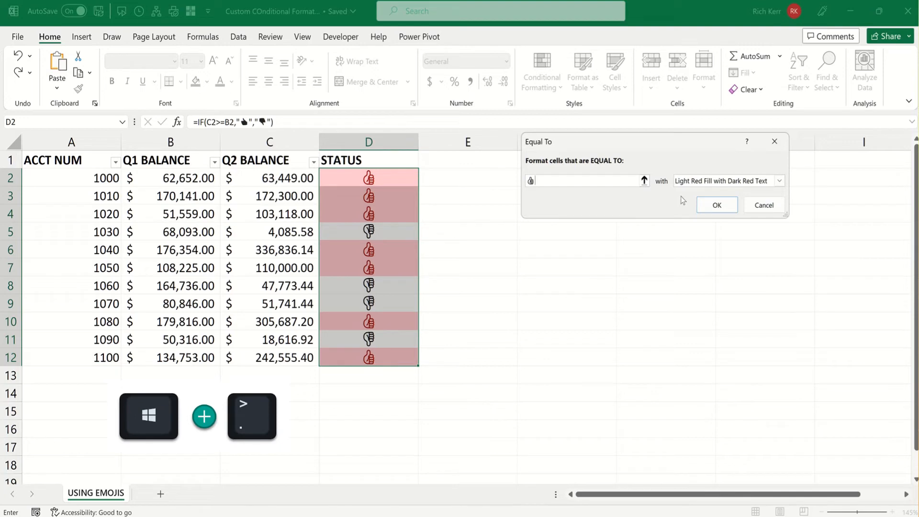
Give the thumbs-up rule a custom format with a bold, dark green font
click(779, 184)
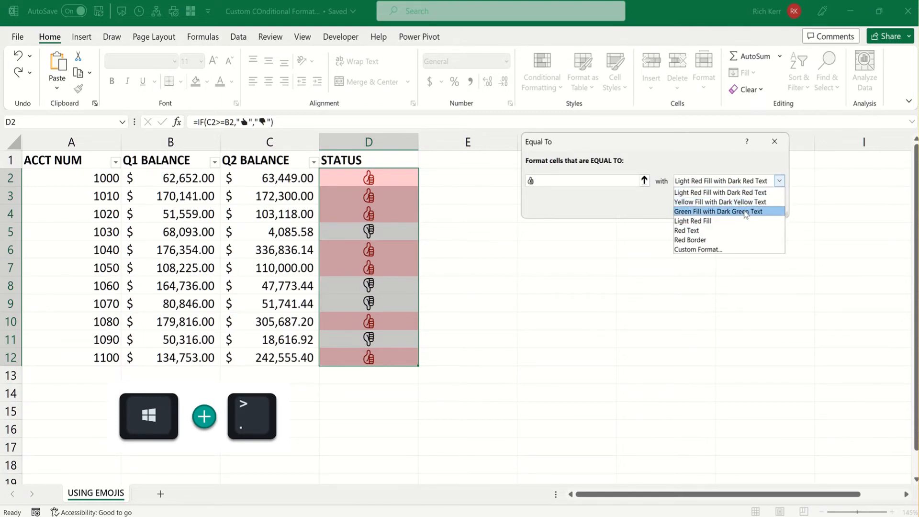
click(723, 249)
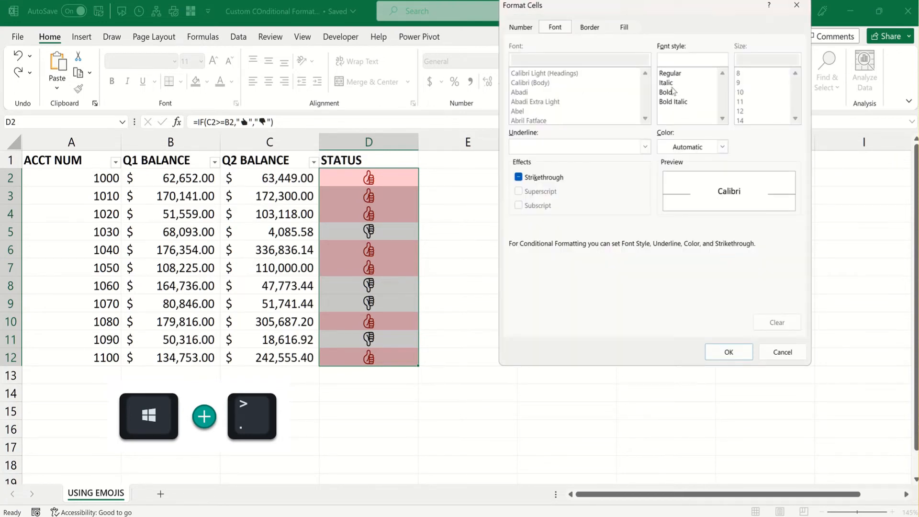
click(672, 86)
click(673, 92)
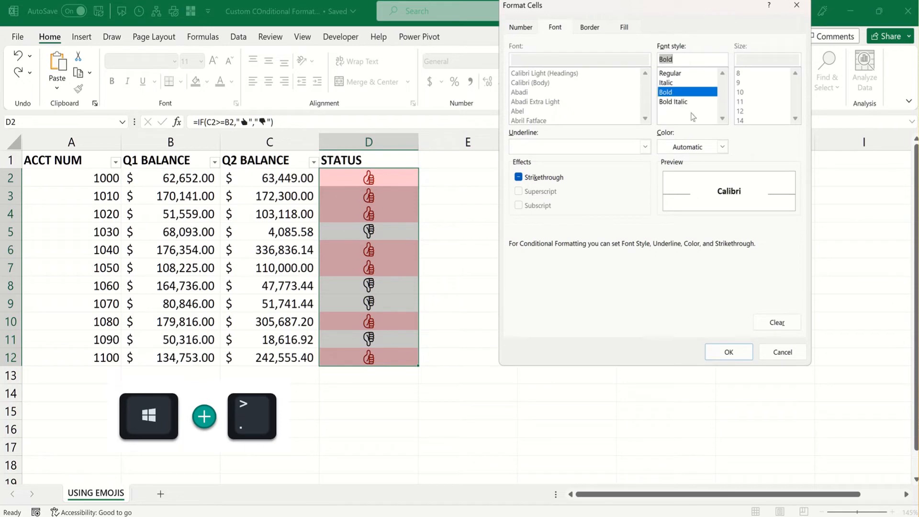
click(720, 147)
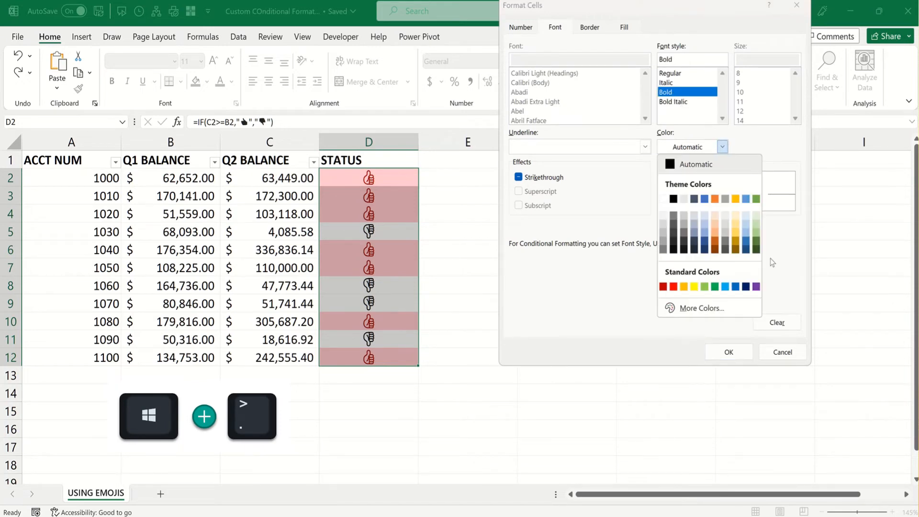
click(756, 242)
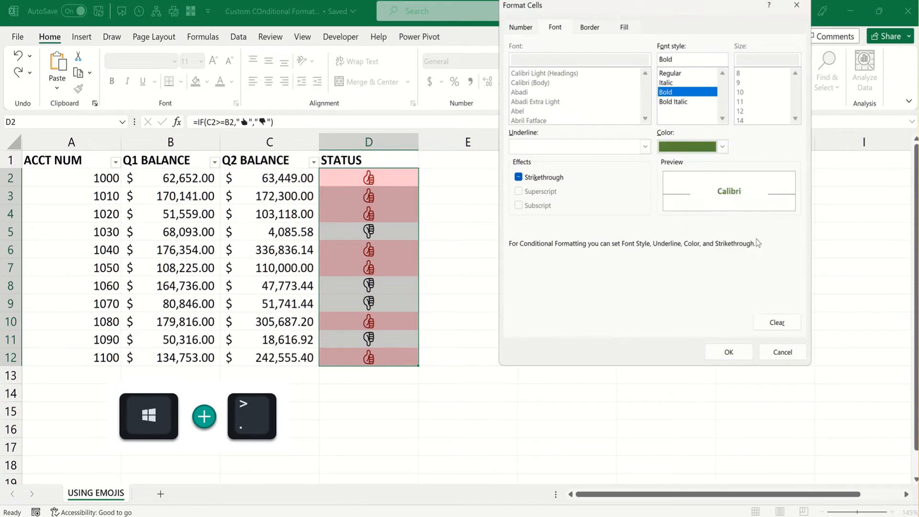
click(724, 354)
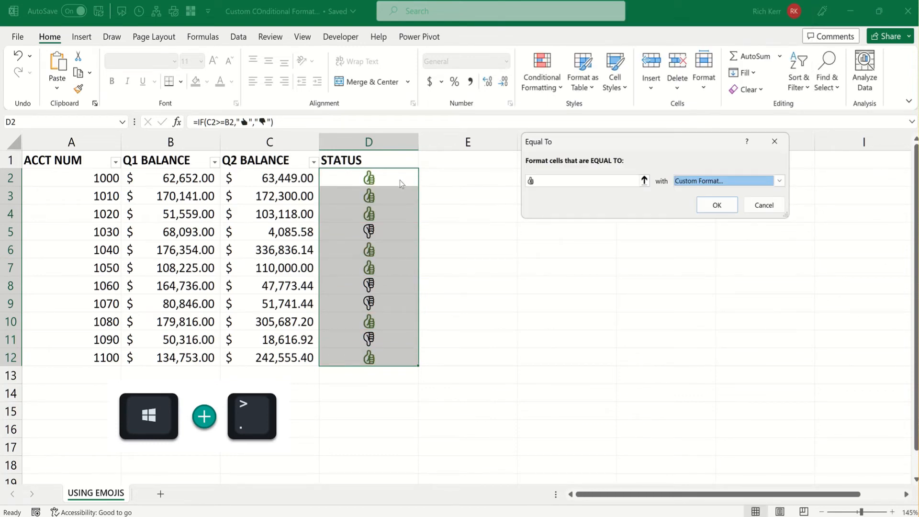
Apply the thumbs-up rule and start another Equal To highlight rule for D2:D12 with the thumbs-down emoji as the comparison value
click(716, 205)
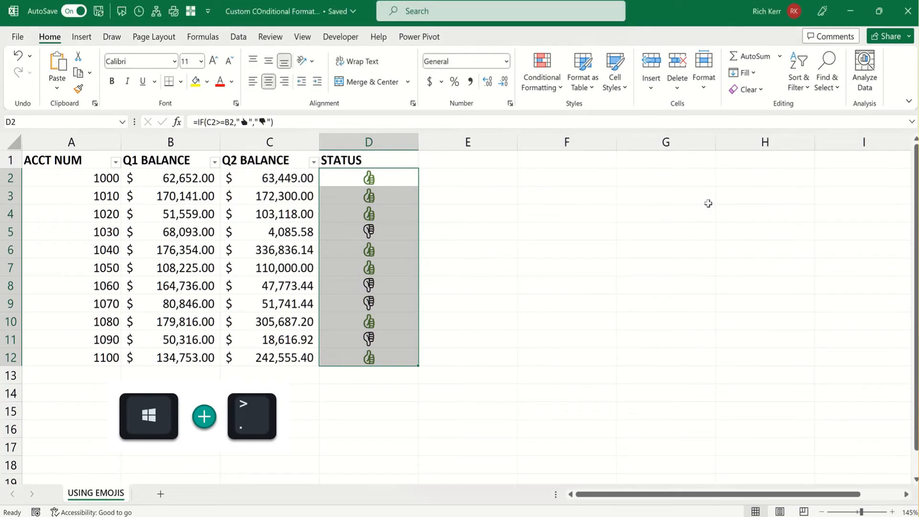
click(543, 89)
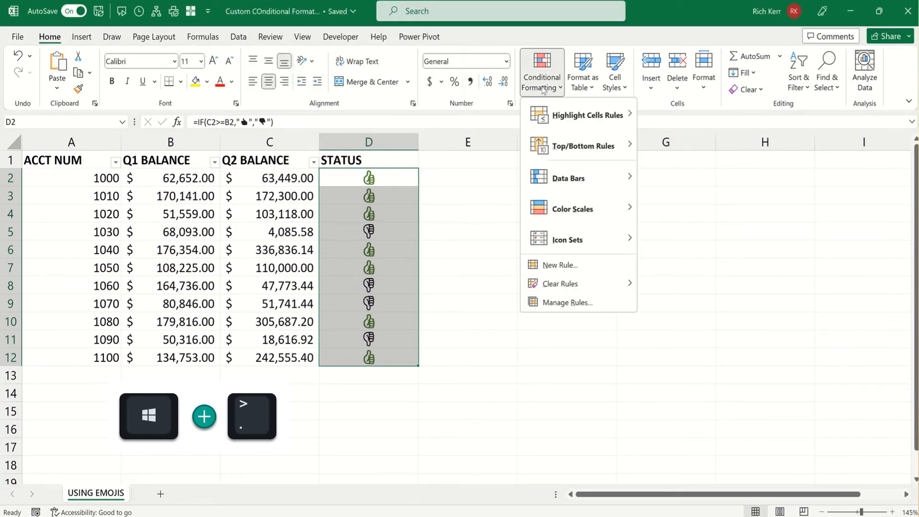
mouse_move(558, 106)
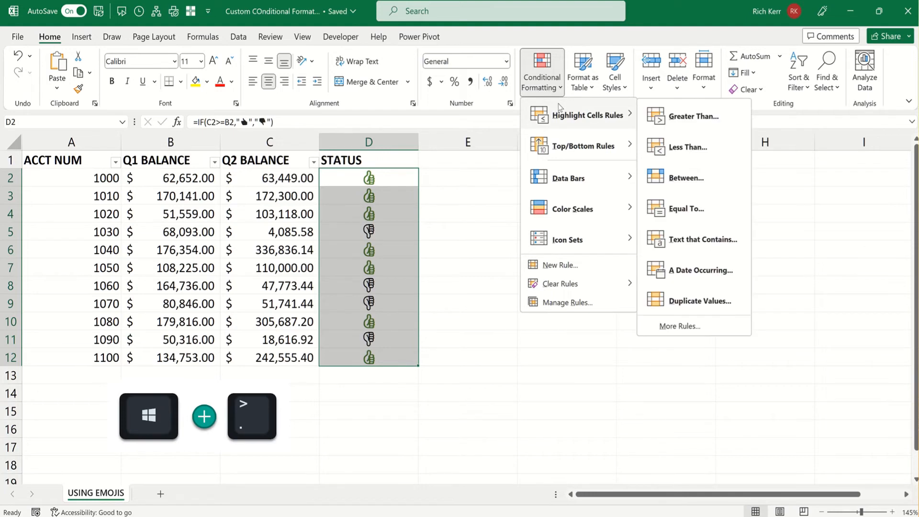
click(698, 209)
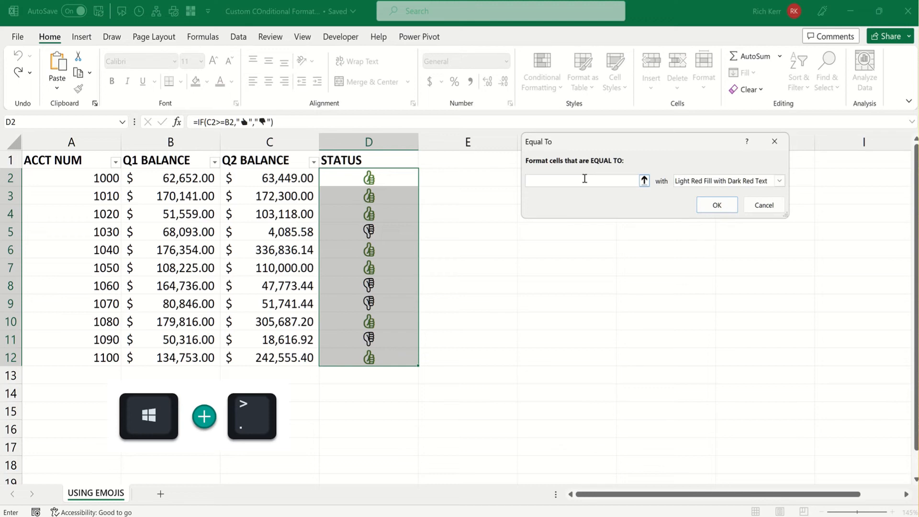
key(super+period)
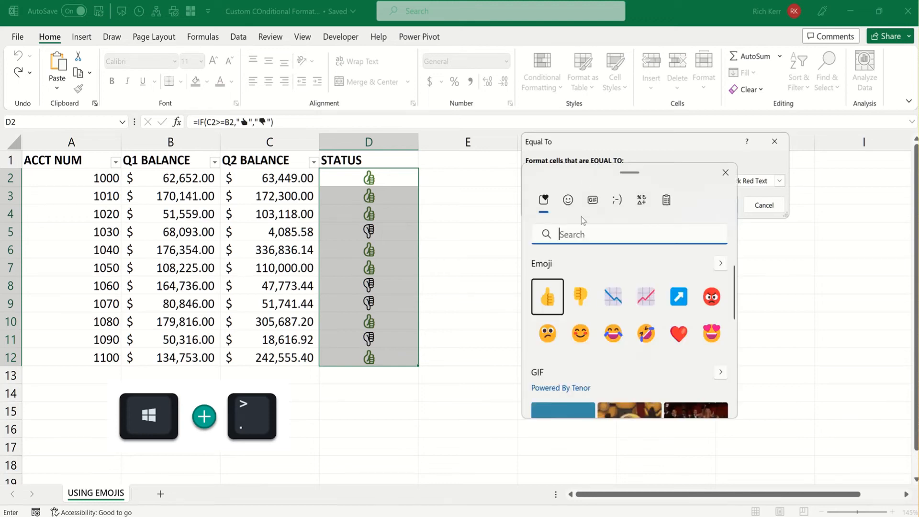
click(581, 299)
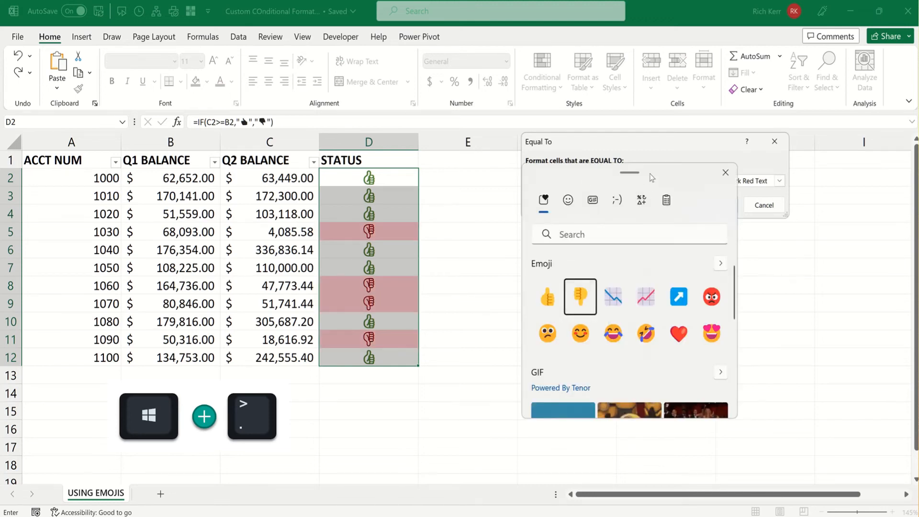
drag(652, 174, 639, 301)
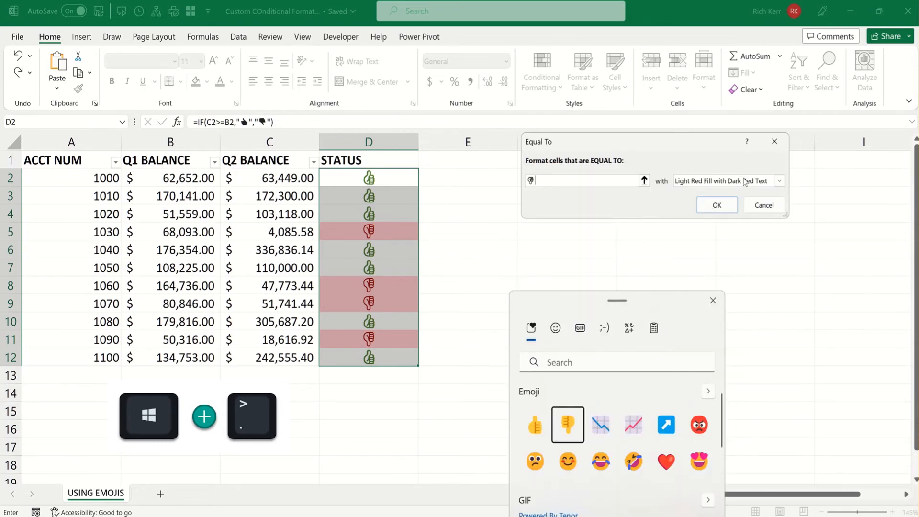
Set the thumbs-down rule's format to Red Text and apply the rule
click(779, 181)
click(779, 181)
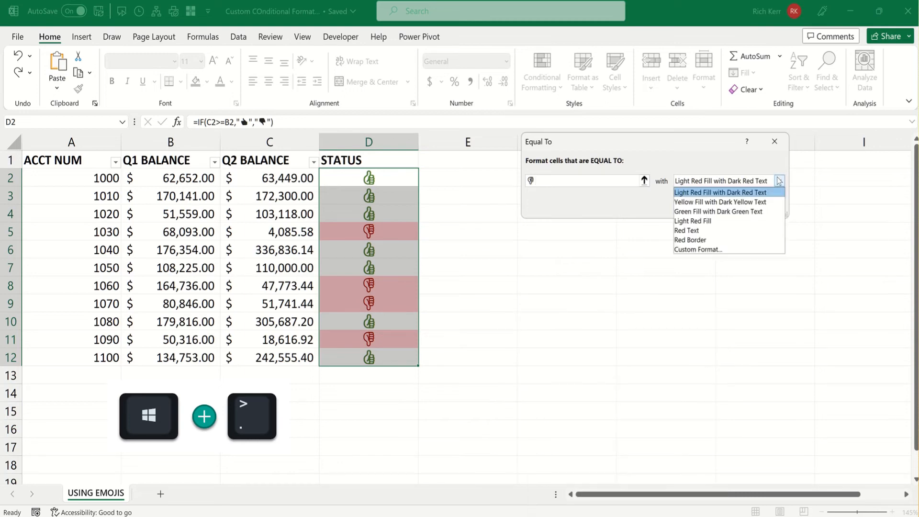
click(713, 232)
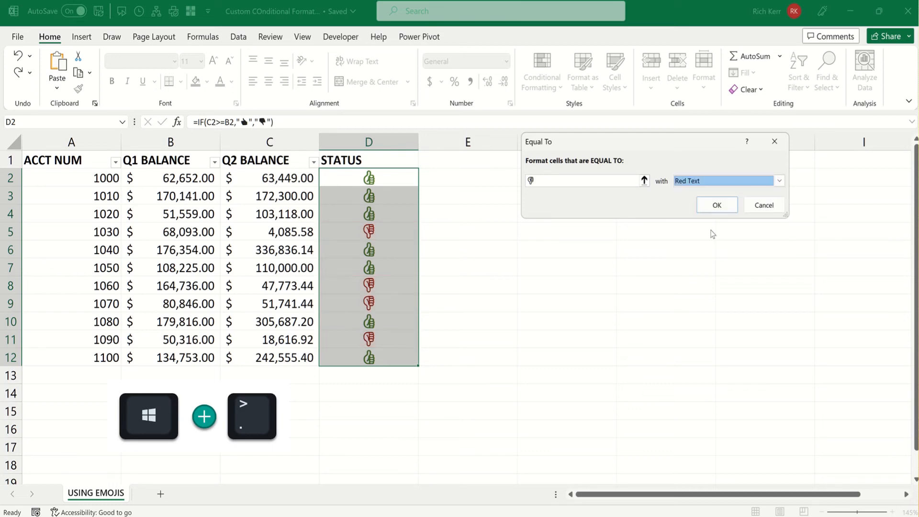
click(717, 205)
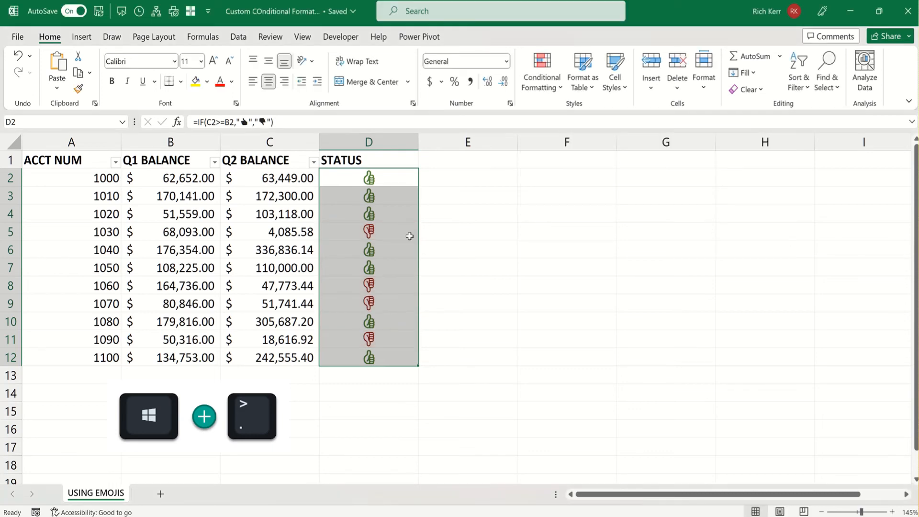
Change the Q2 balance in C6 to 100,000 to test the status formula and emoji colors
click(315, 229)
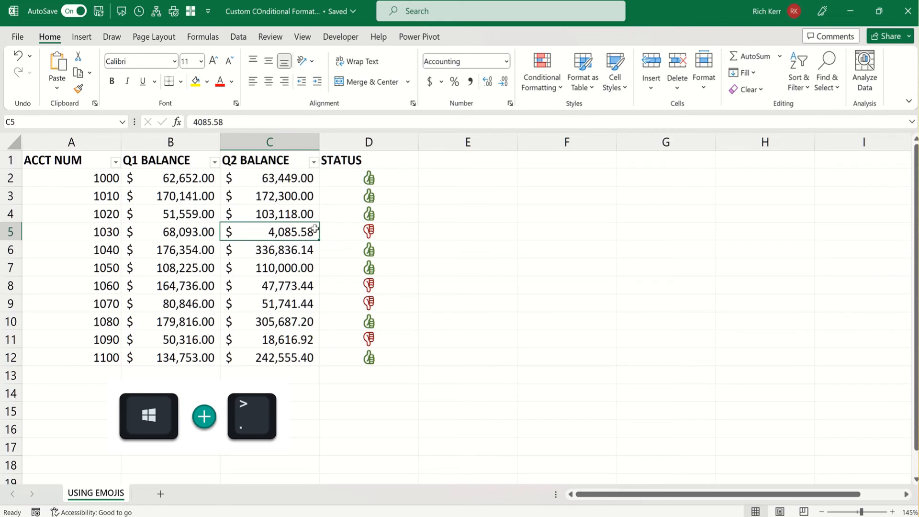
click(296, 253)
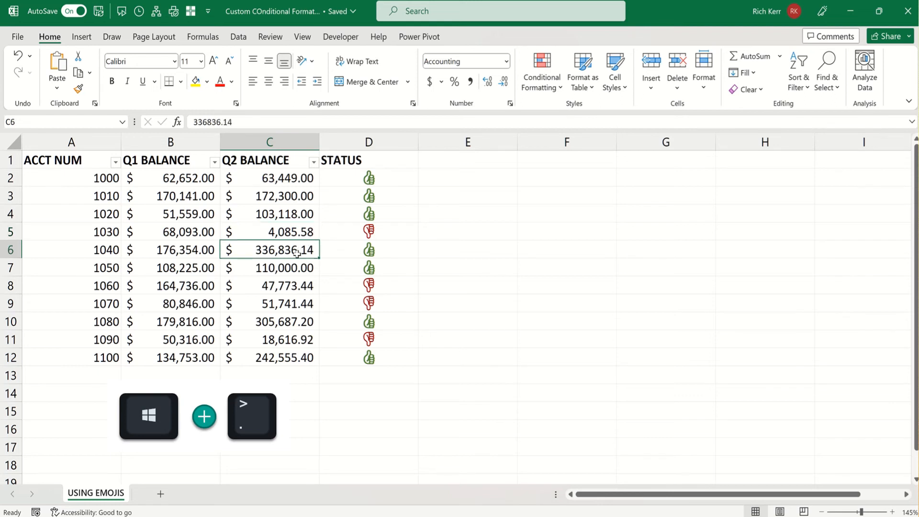
text(100)
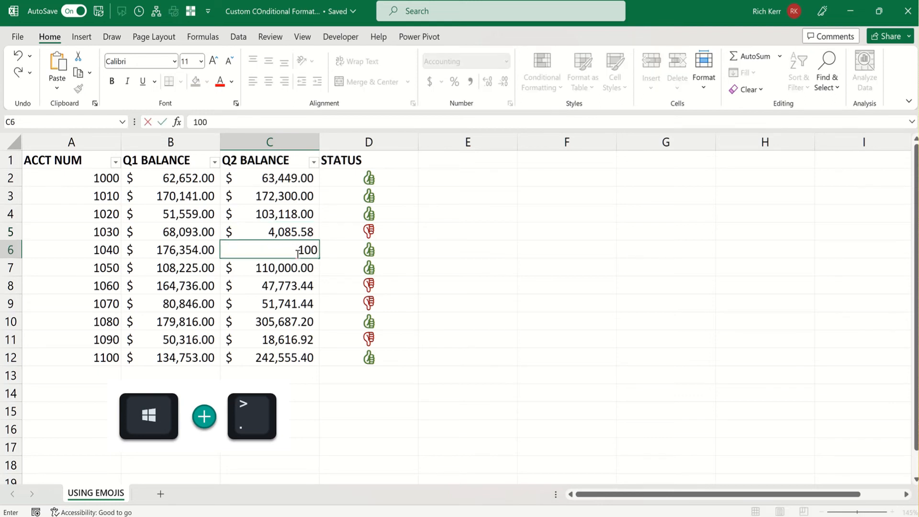
text(,00000)
key(Return)
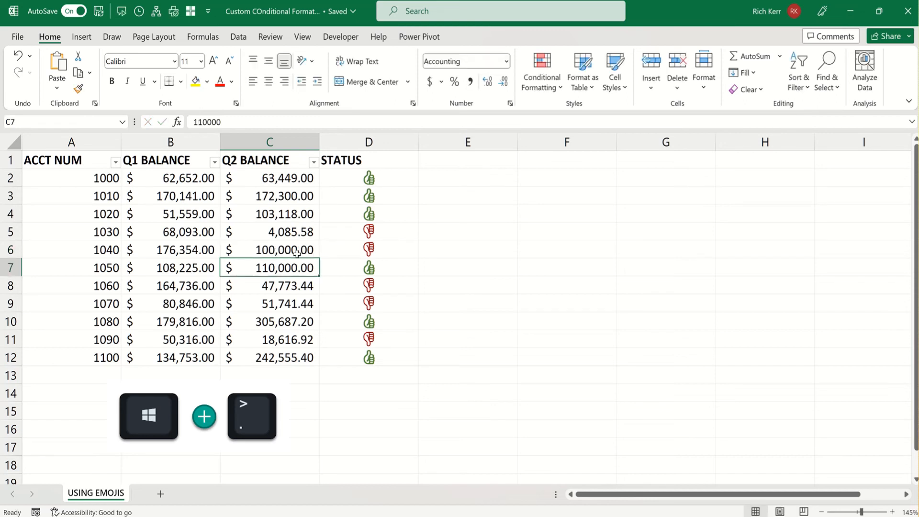
Replace the Q2 balance in C11 with 60000
click(295, 343)
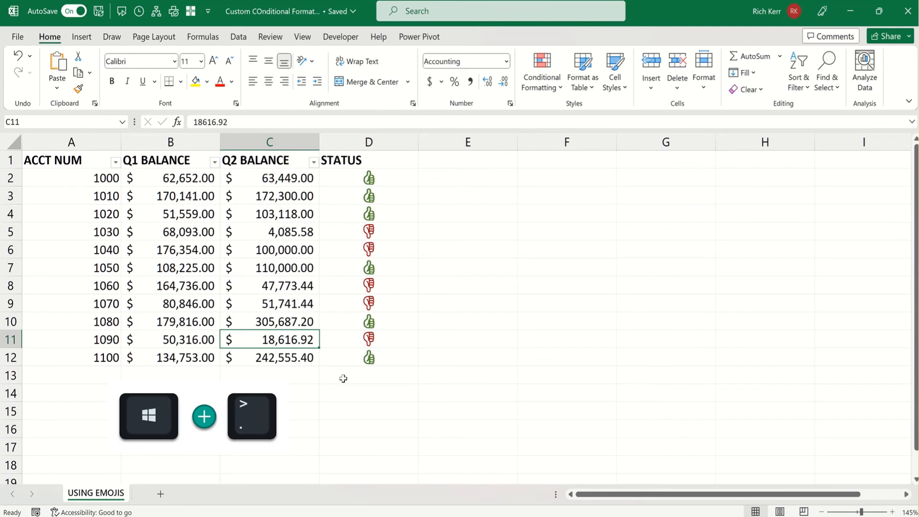
key(Delete)
text(60000)
key(Return)
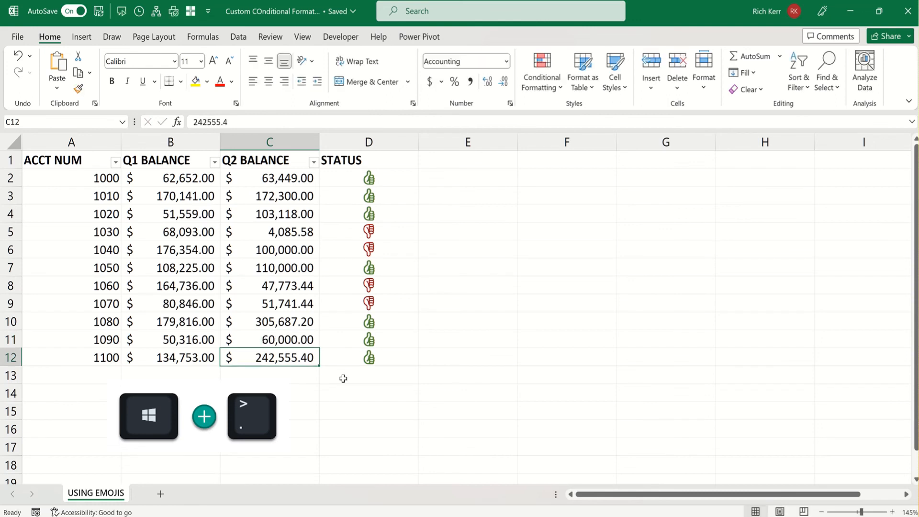